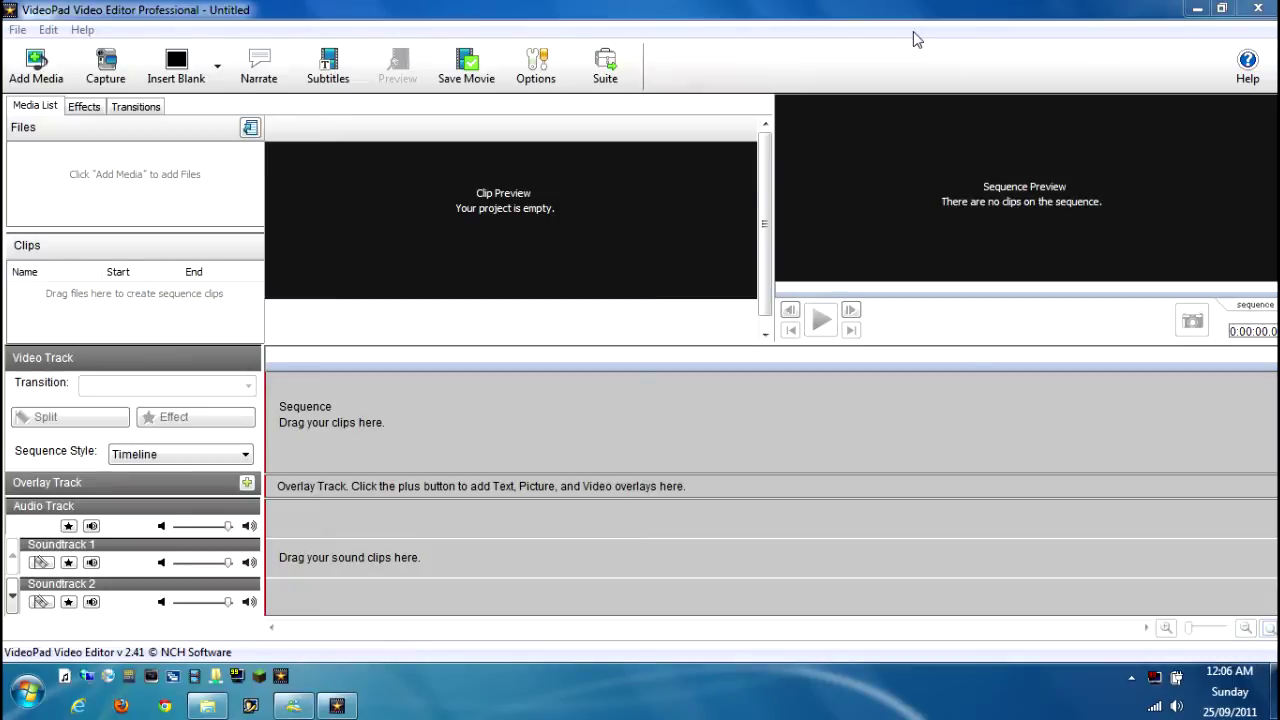
Step: Import VID00001 and VID00002 from the Working folder and place VID00001 on the sequence
click(205, 706)
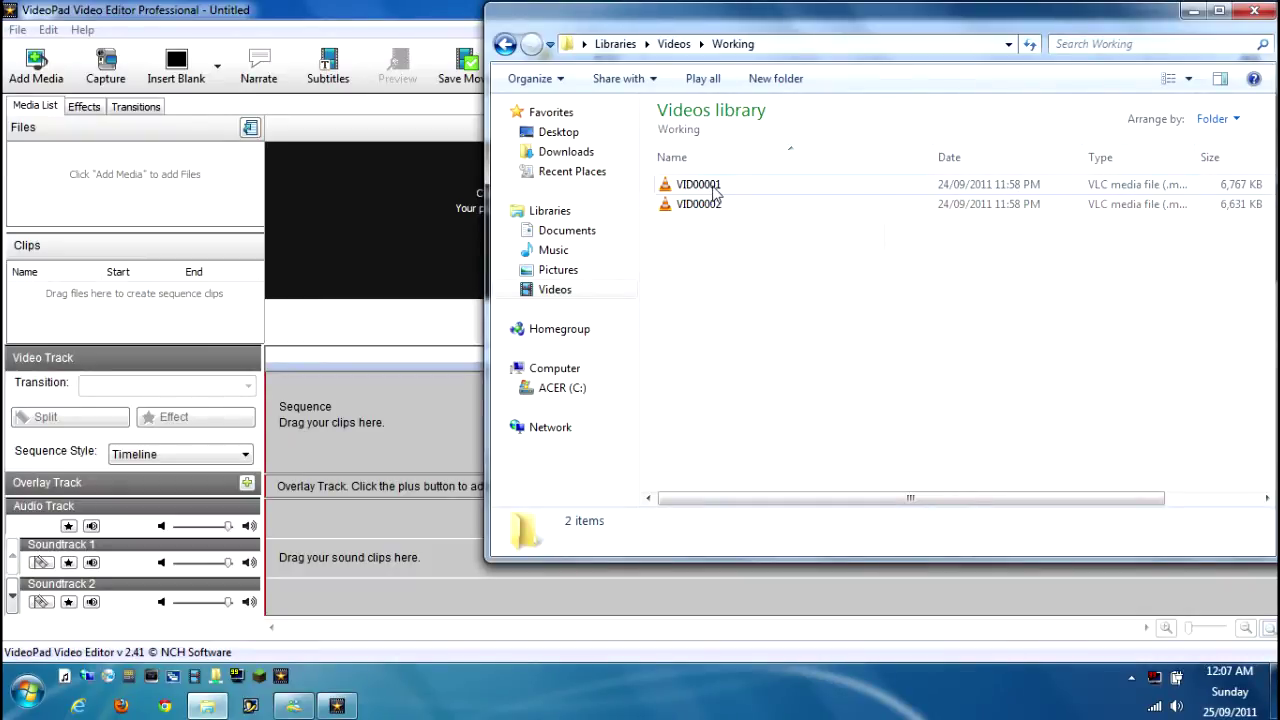
mouse_move(699, 204)
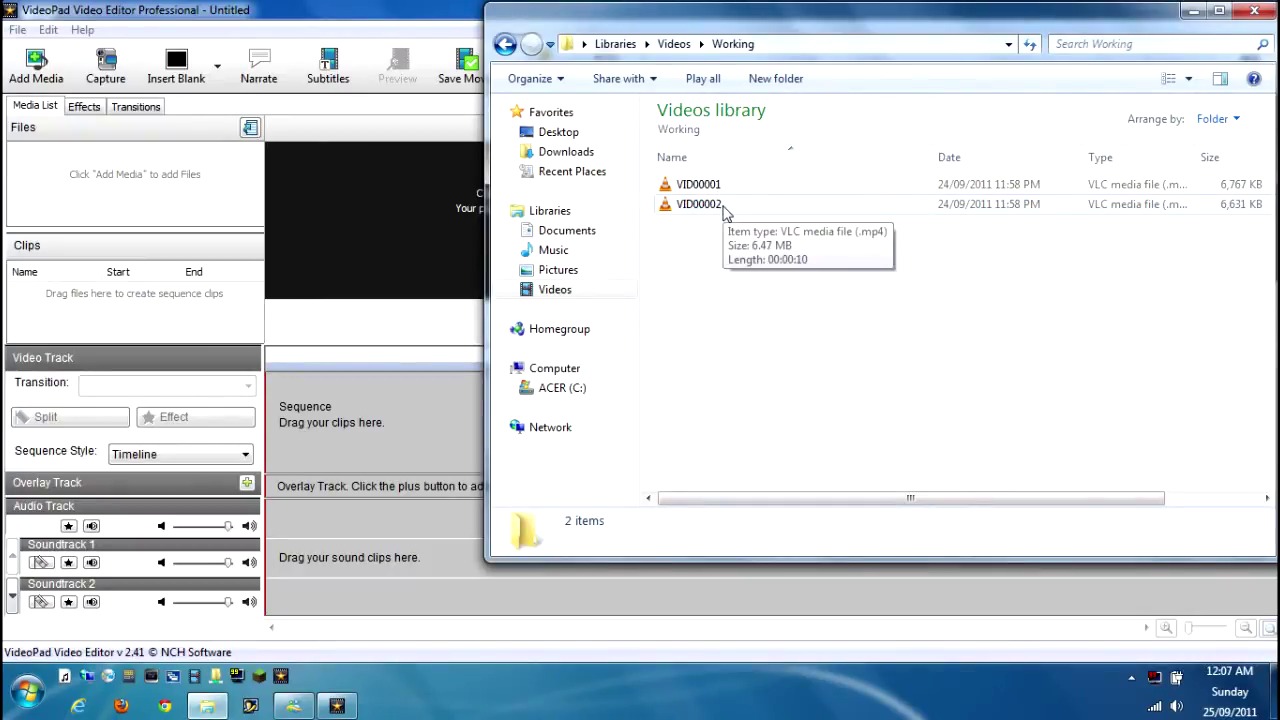
mouse_move(725, 212)
mouse_down()
mouse_move(703, 190)
mouse_move(185, 190)
mouse_up()
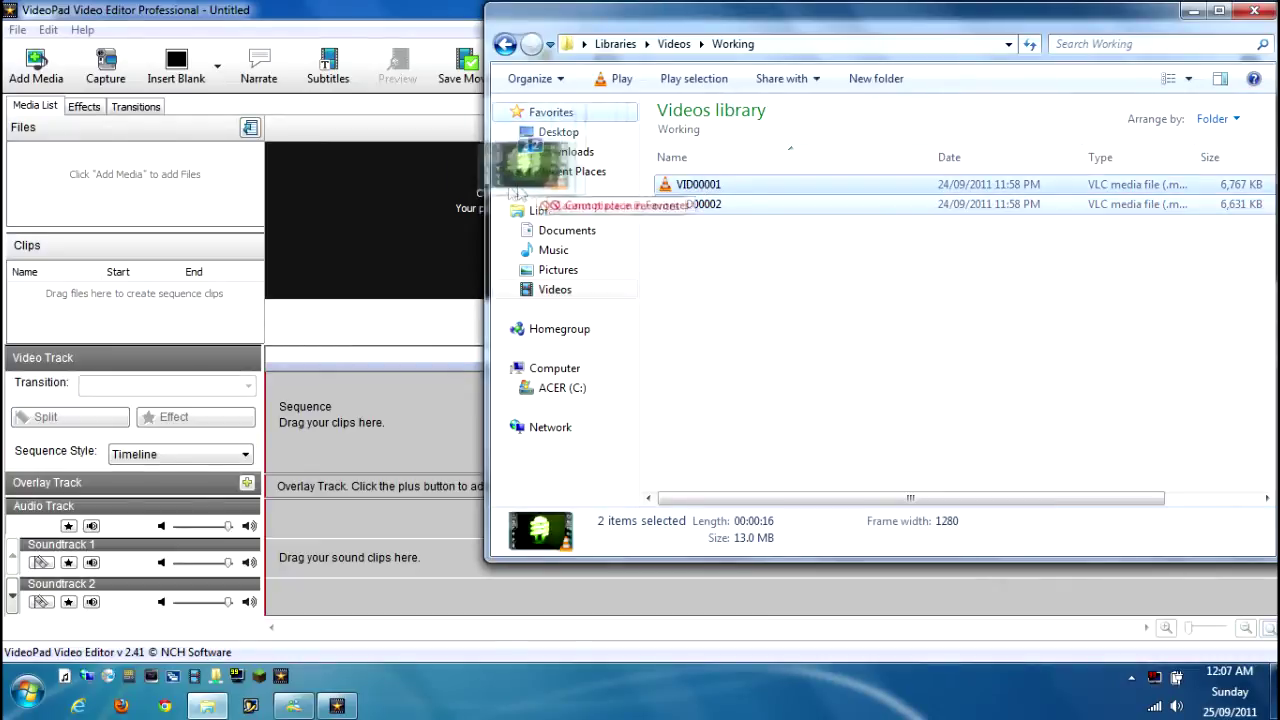
click(190, 204)
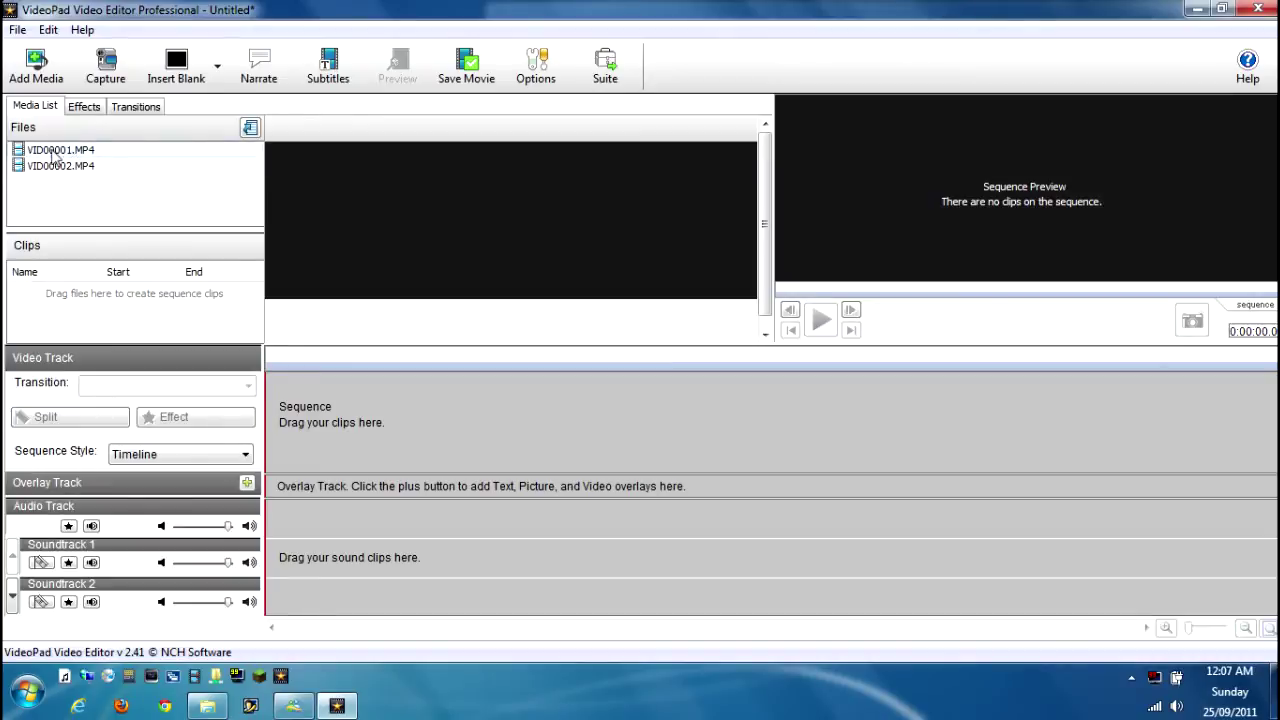
mouse_move(55, 152)
mouse_down()
mouse_move(245, 335)
mouse_move(290, 405)
mouse_move(322, 428)
mouse_move(323, 417)
mouse_up()
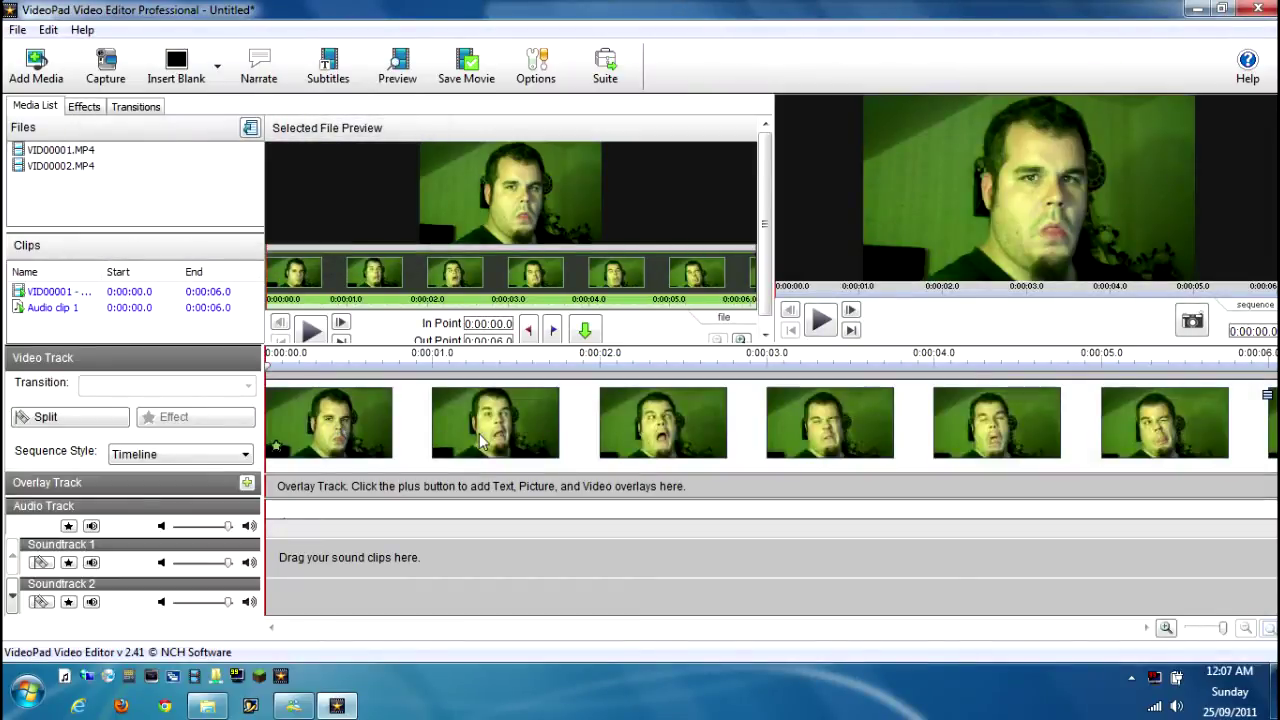
Step: Select the VID00001 face clip on the timeline and start dragging VID00002 toward the overlay track
click(479, 433)
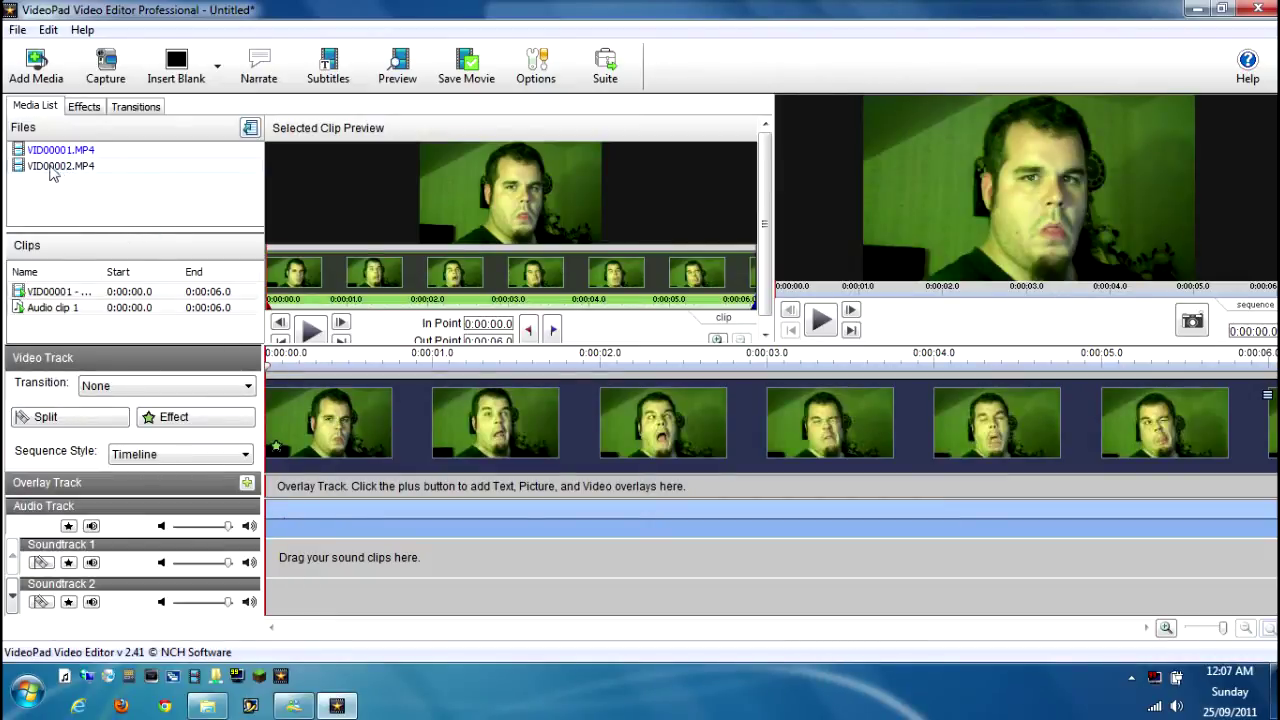
mouse_move(55, 172)
mouse_down()
mouse_move(75, 440)
mouse_move(345, 503)
mouse_up()
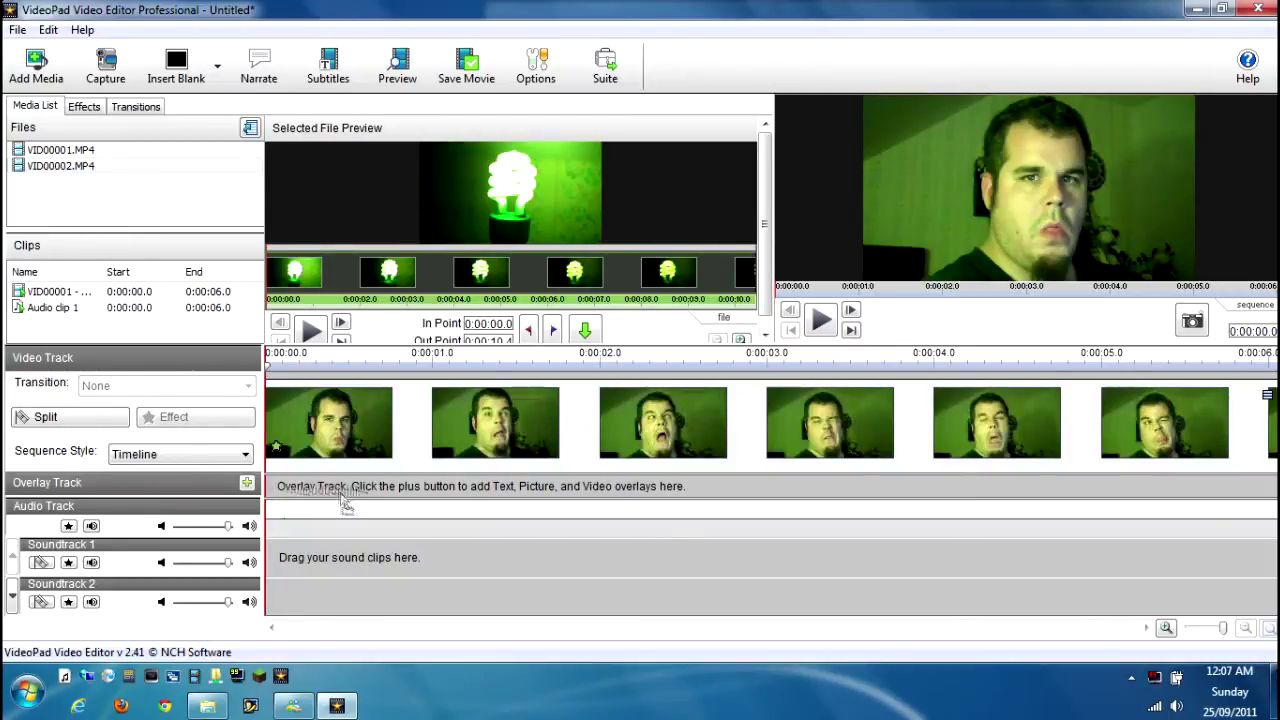
Step: Drop VID00002 onto the Overlay Track as a small inset over the face video
drag(345, 503, 295, 505)
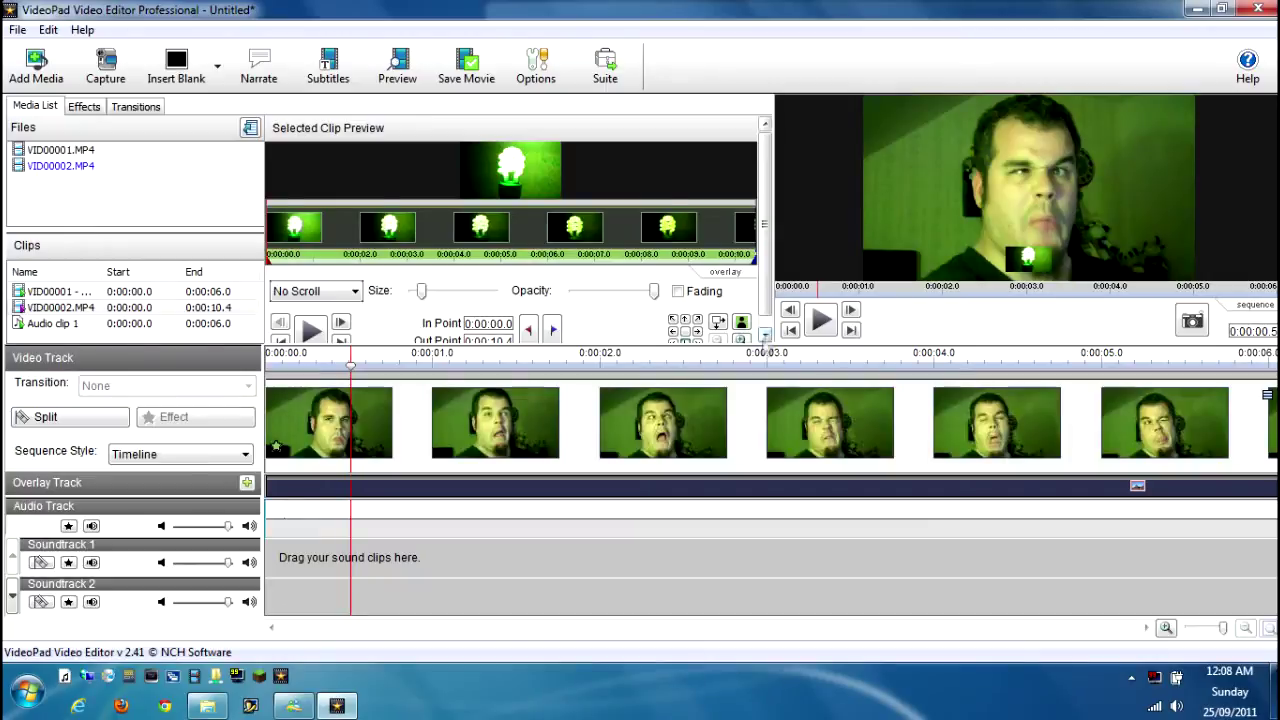
scroll(741, 318, down, 1)
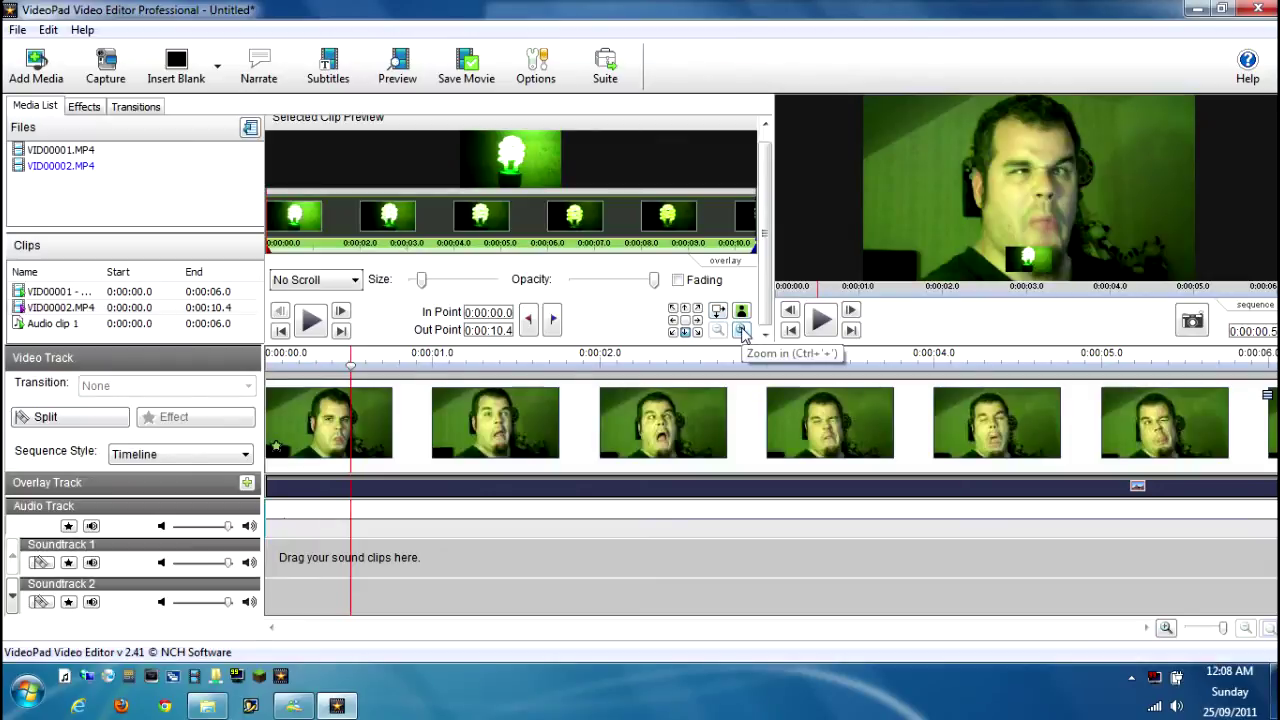
Step: Try the overlay position presets, settle the lamp inset top-right, and enlarge it slightly
click(741, 331)
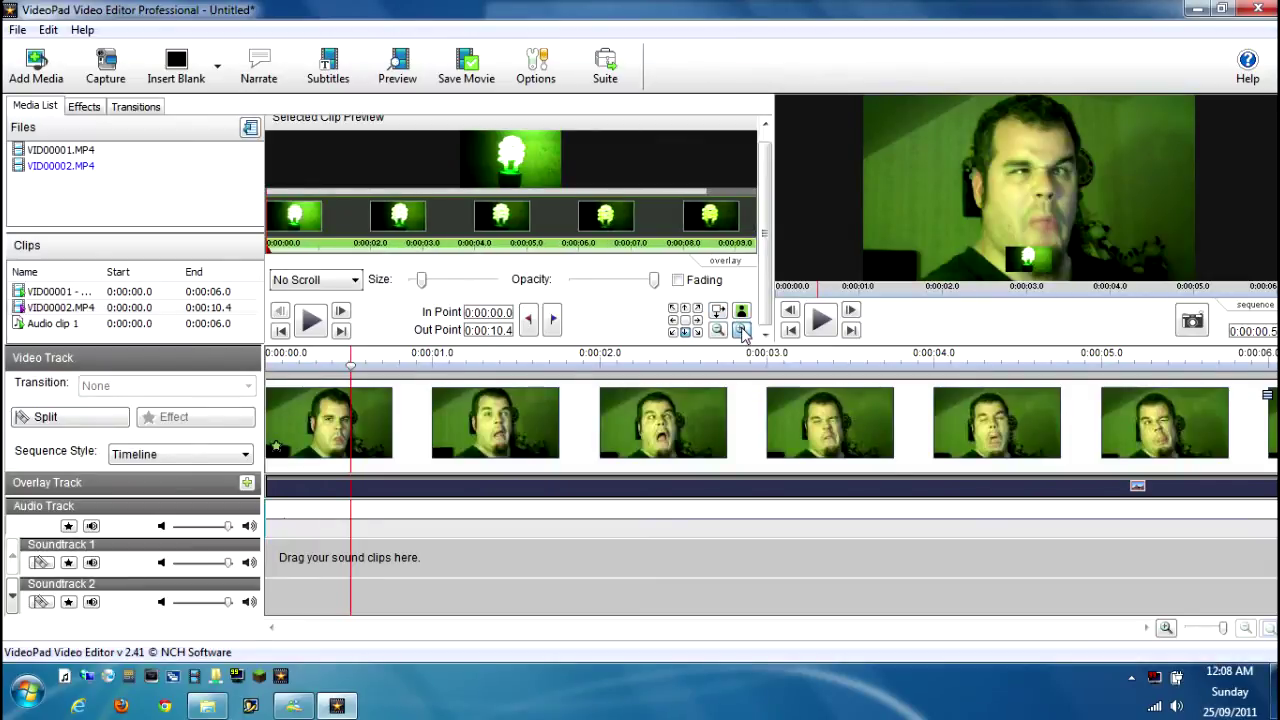
click(741, 331)
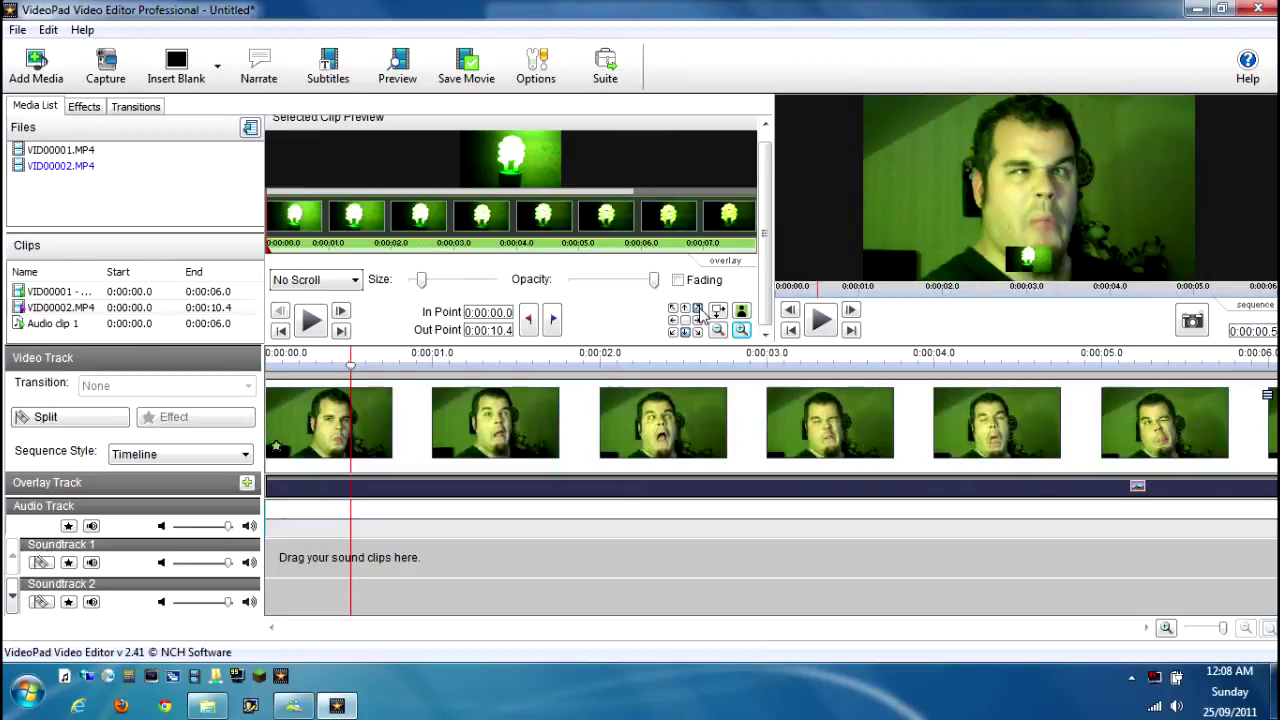
click(698, 310)
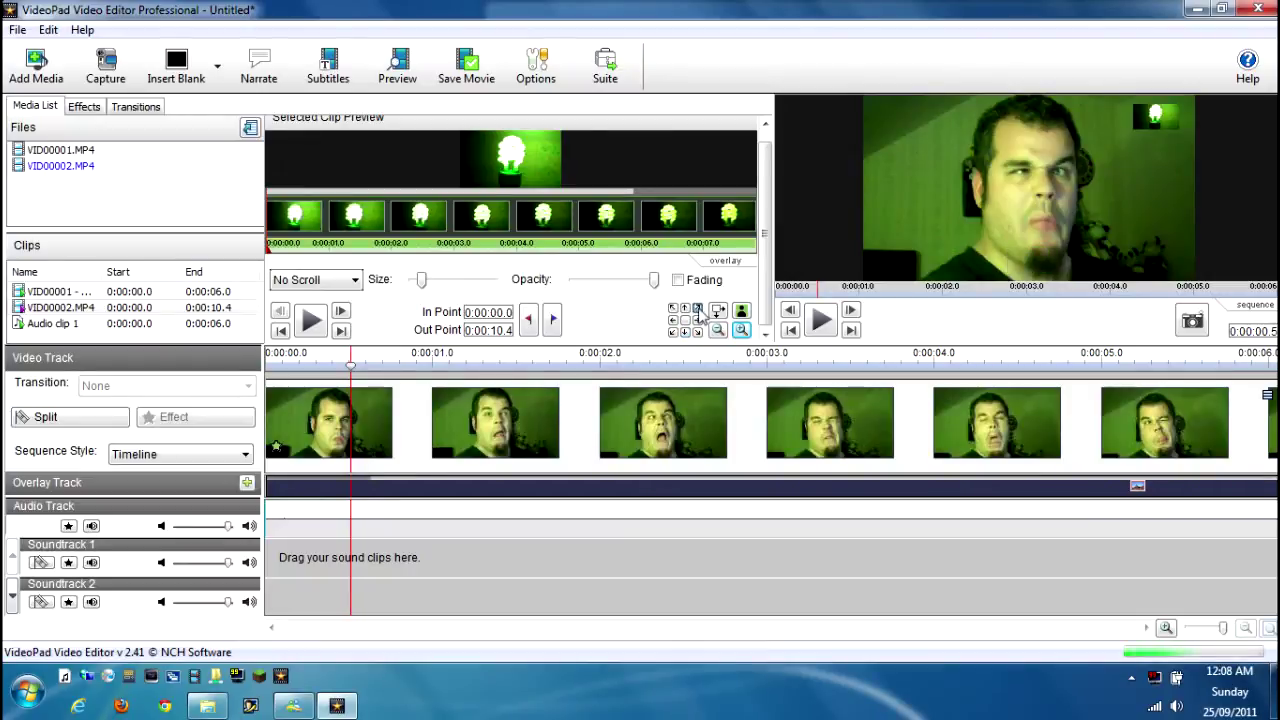
click(672, 309)
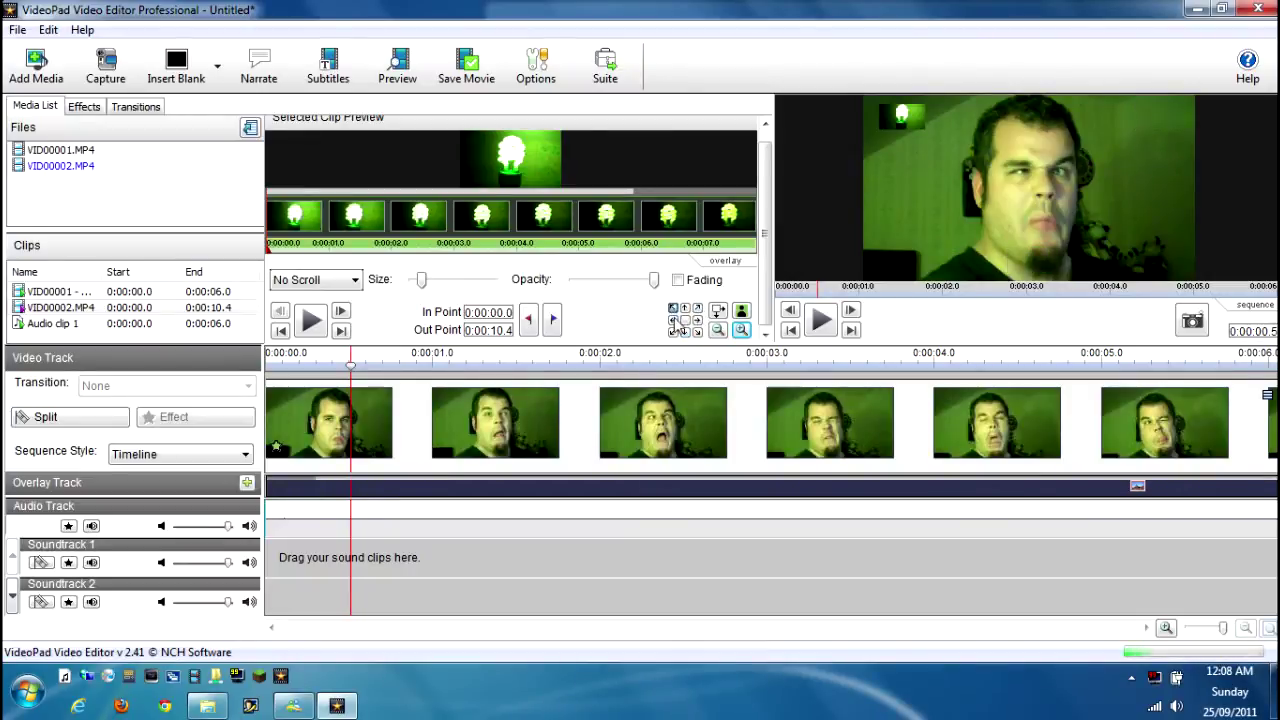
click(673, 332)
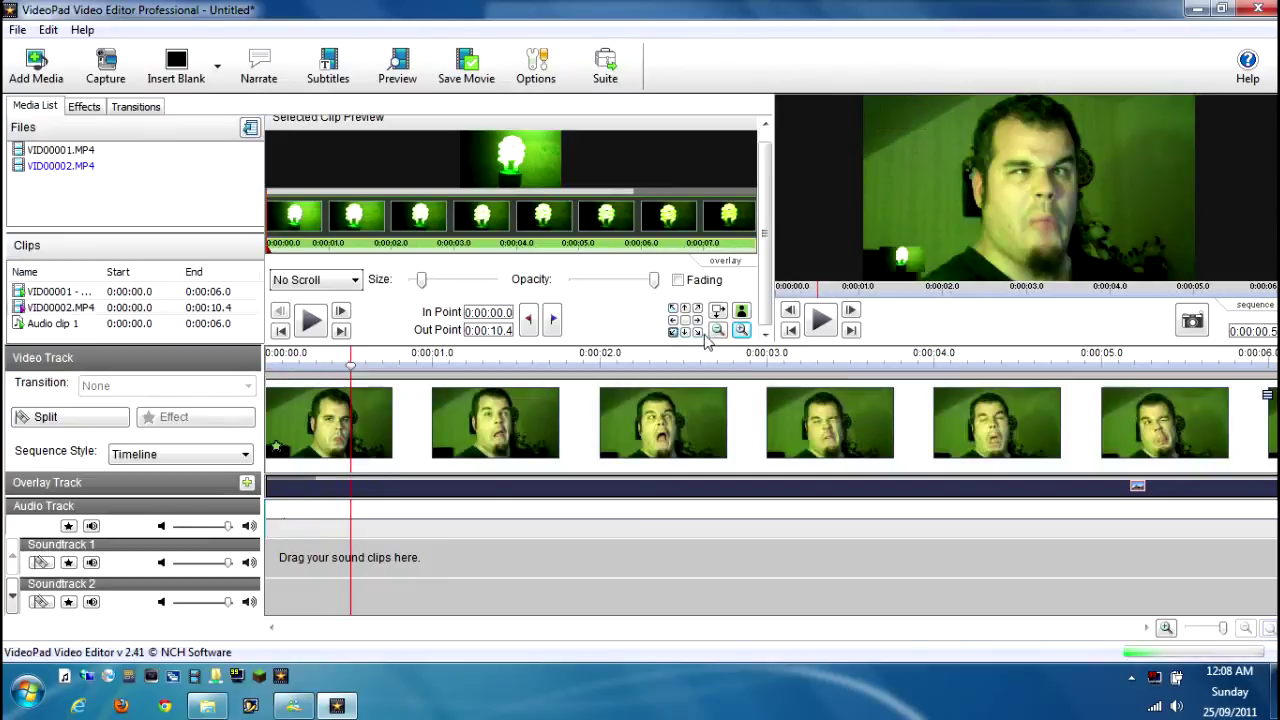
click(698, 331)
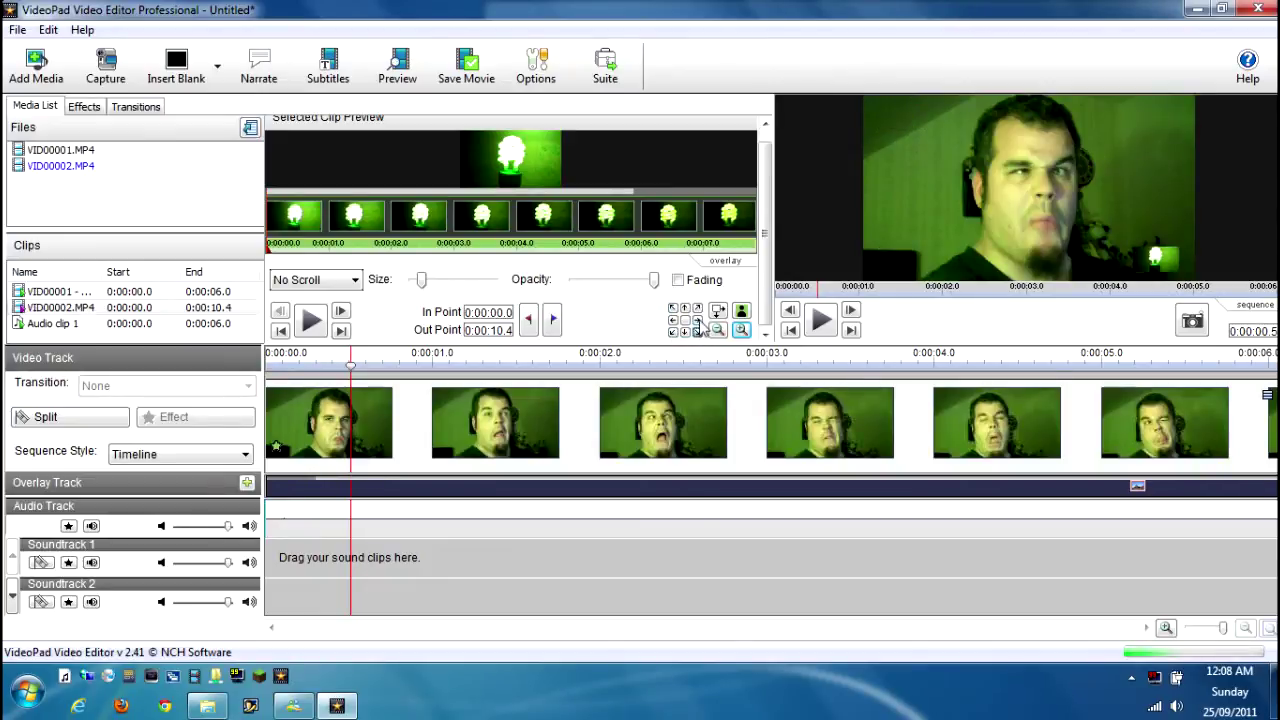
click(697, 320)
click(686, 320)
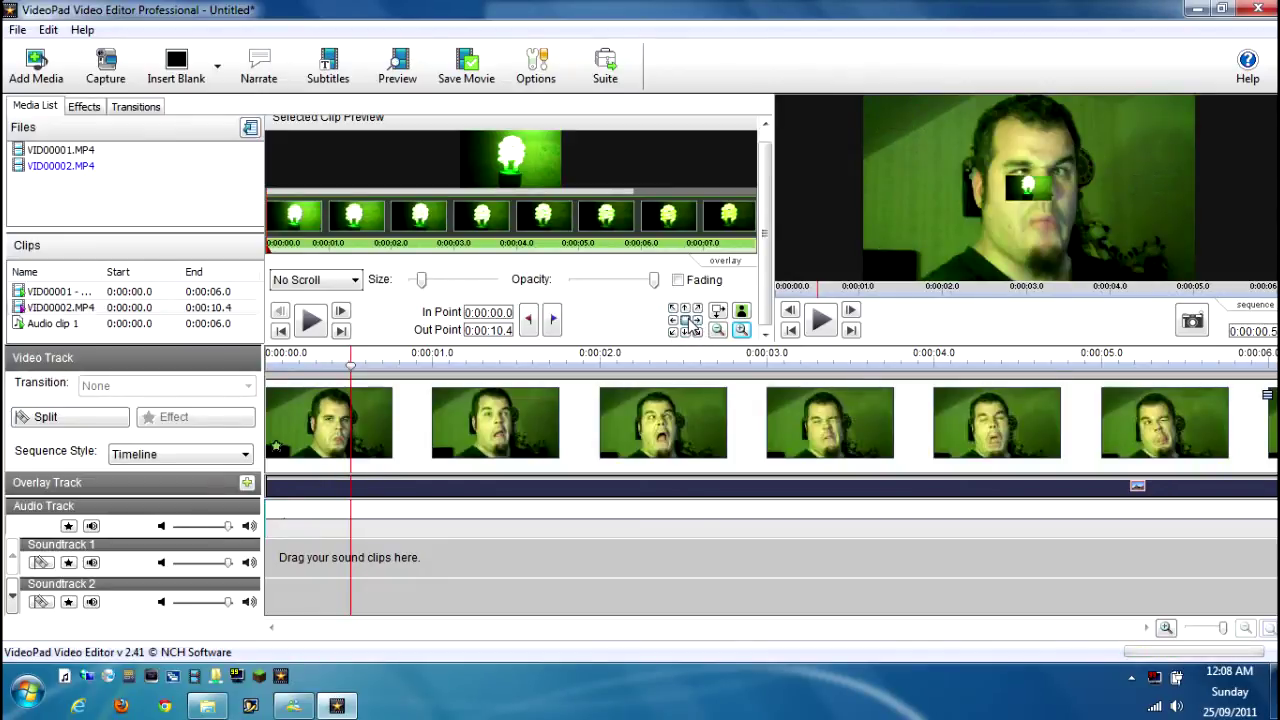
click(673, 320)
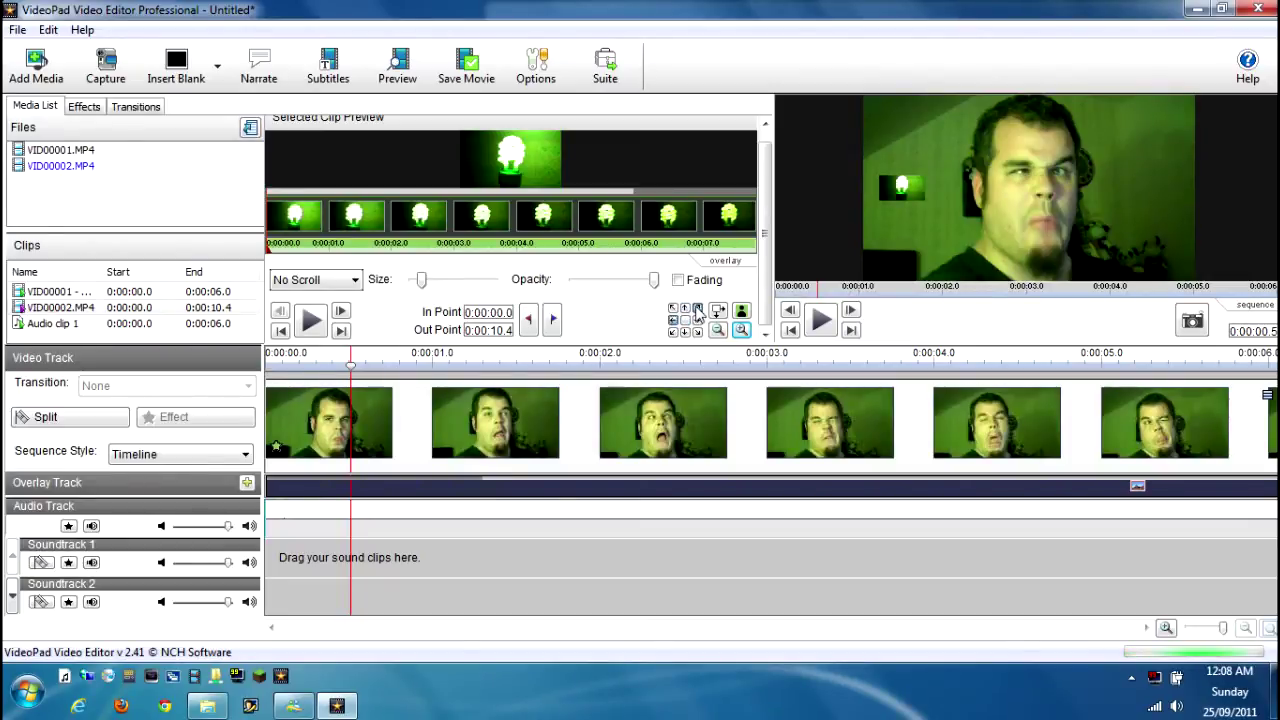
click(698, 310)
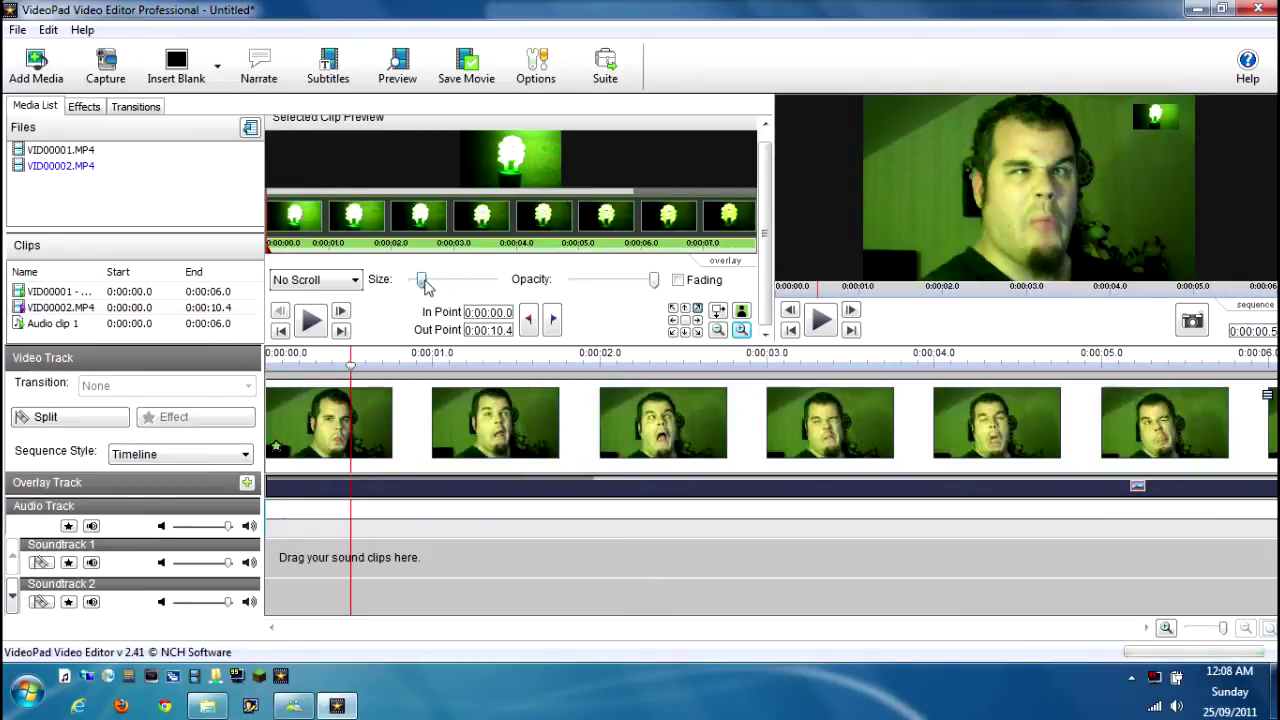
drag(424, 283, 430, 292)
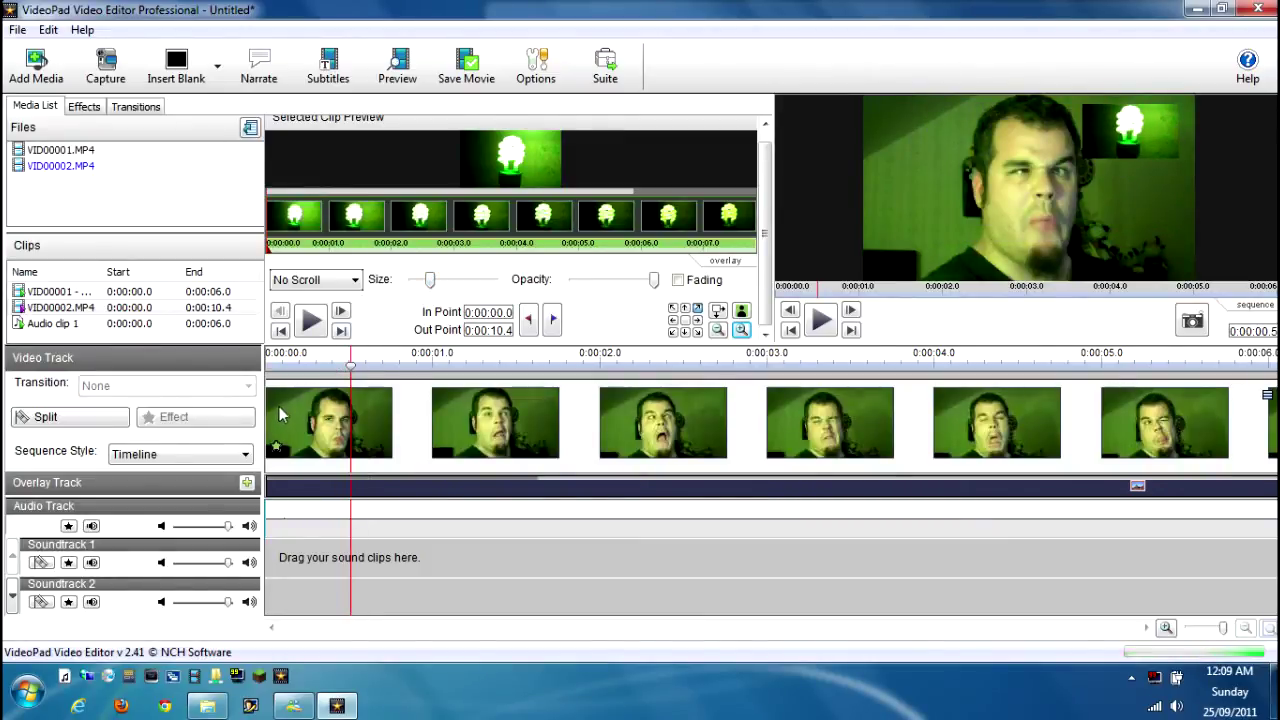
Step: Play and stop a preview of the face clip sequence, then start a new overlay
click(279, 406)
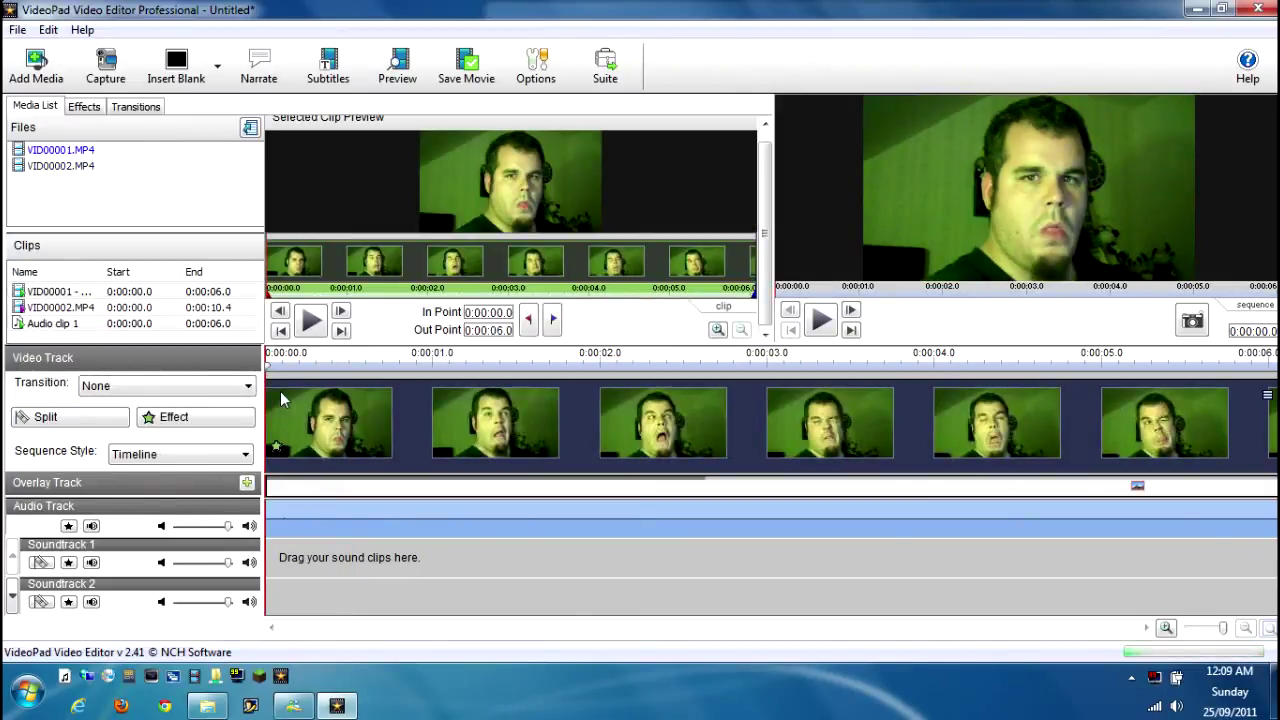
key(space)
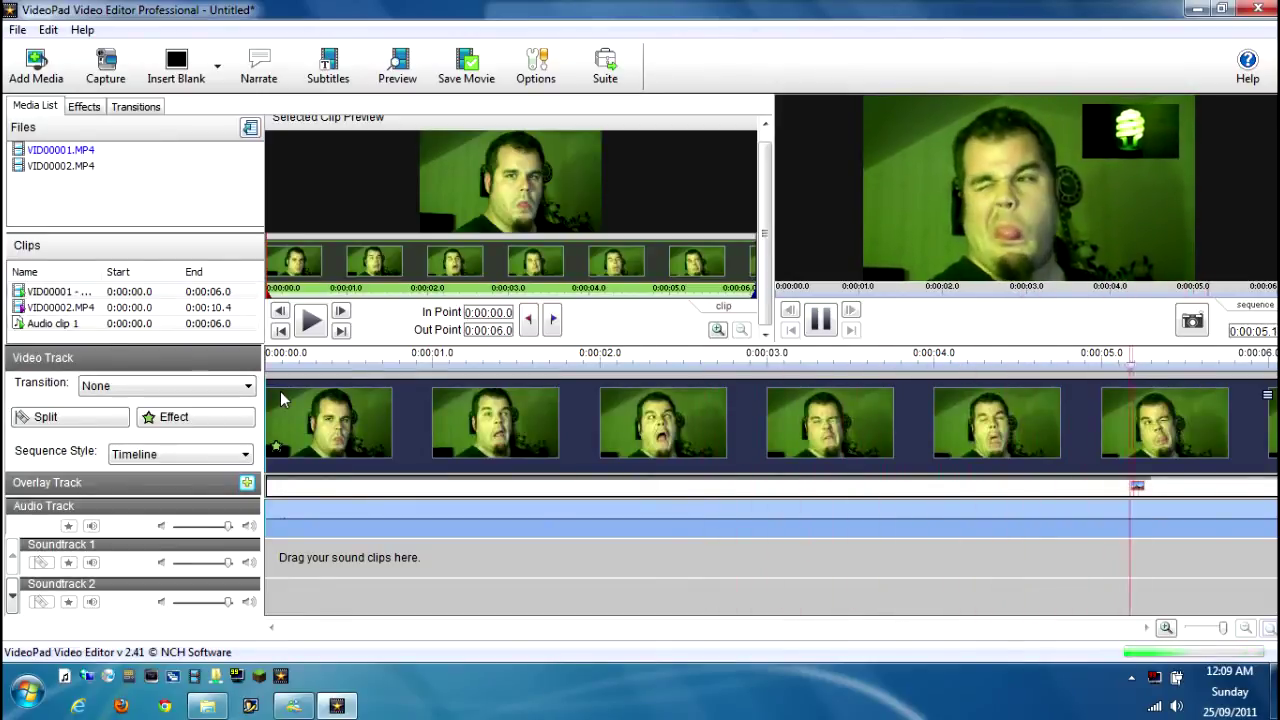
key(space)
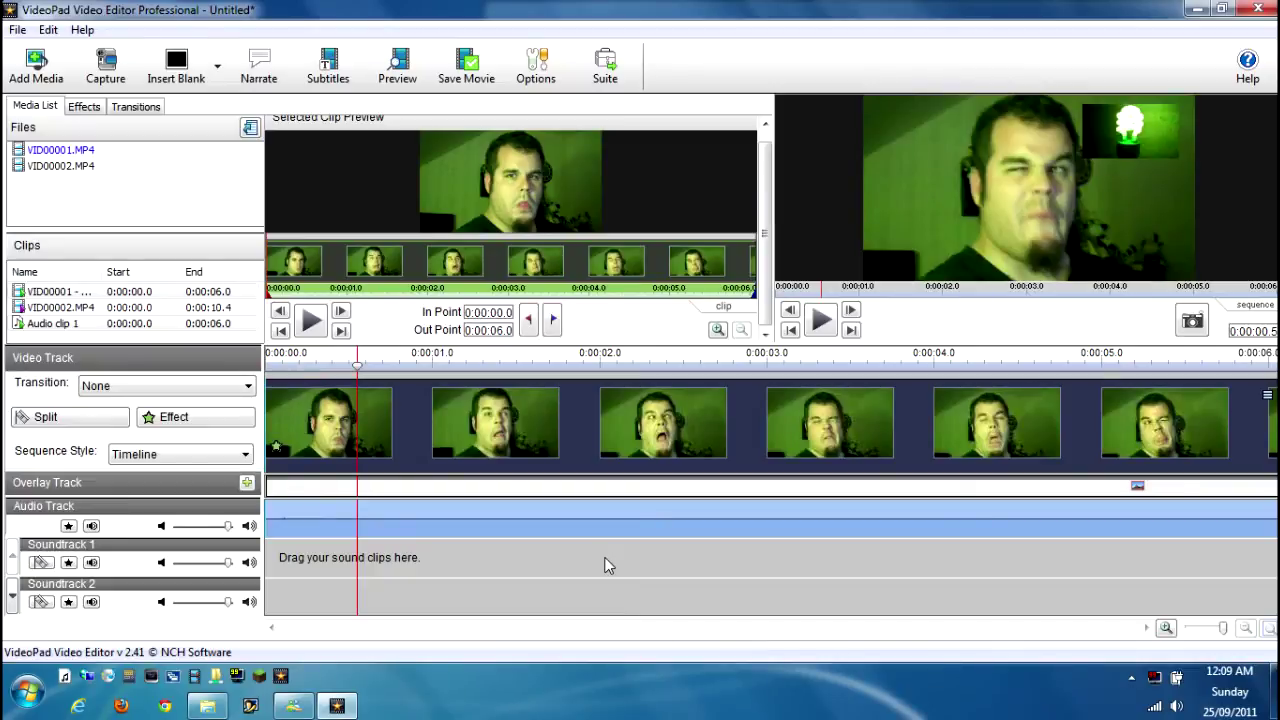
click(246, 482)
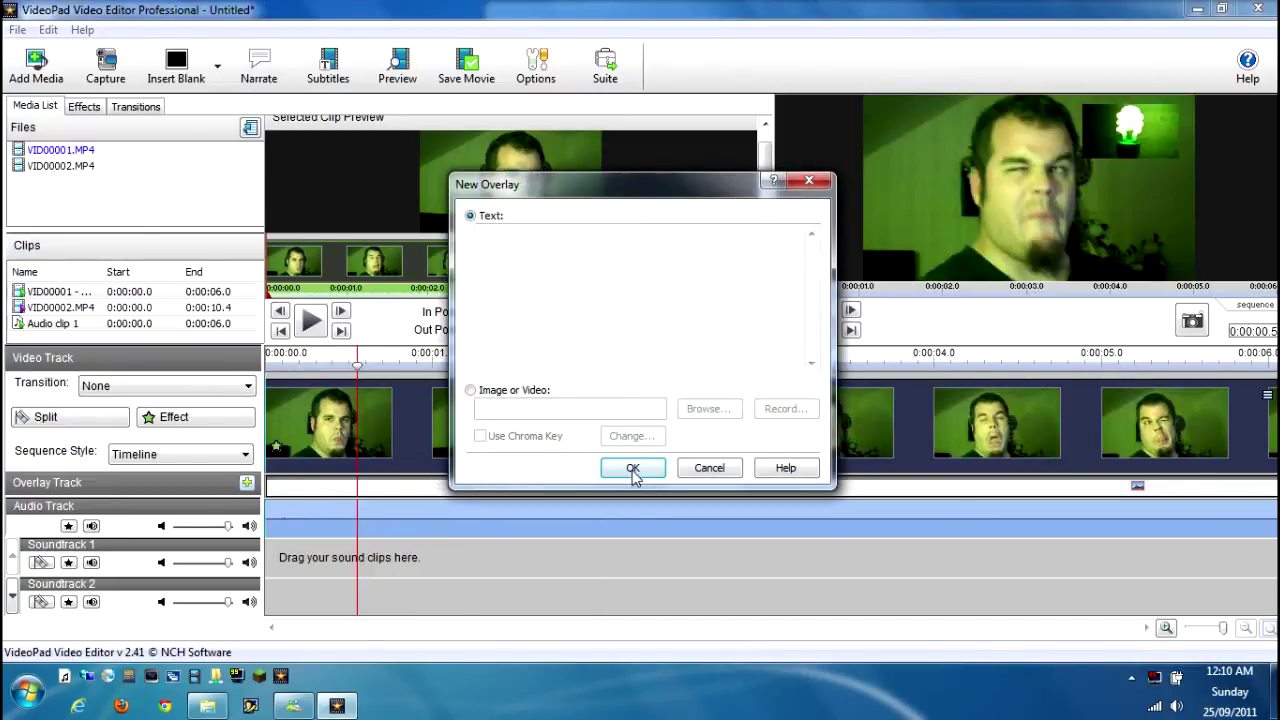
Step: Add VID00002.MP4 from Videos > Working as a second image-or-video overlay
click(510, 391)
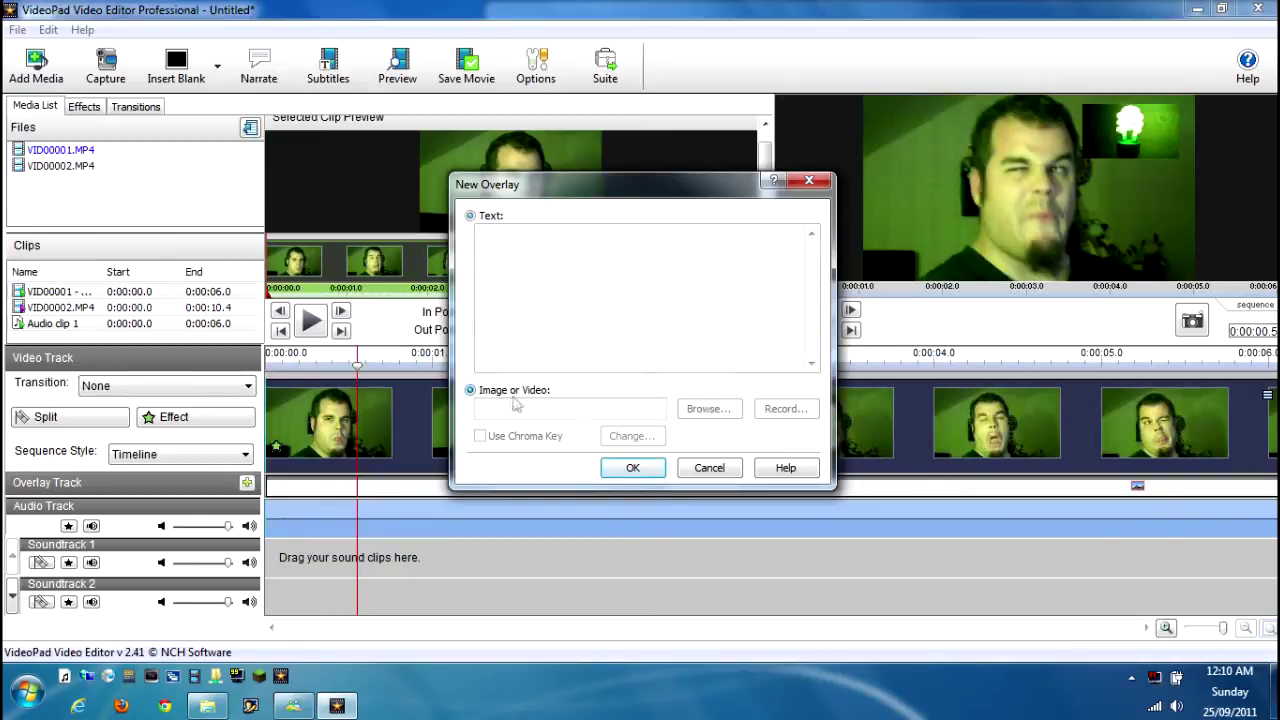
click(648, 470)
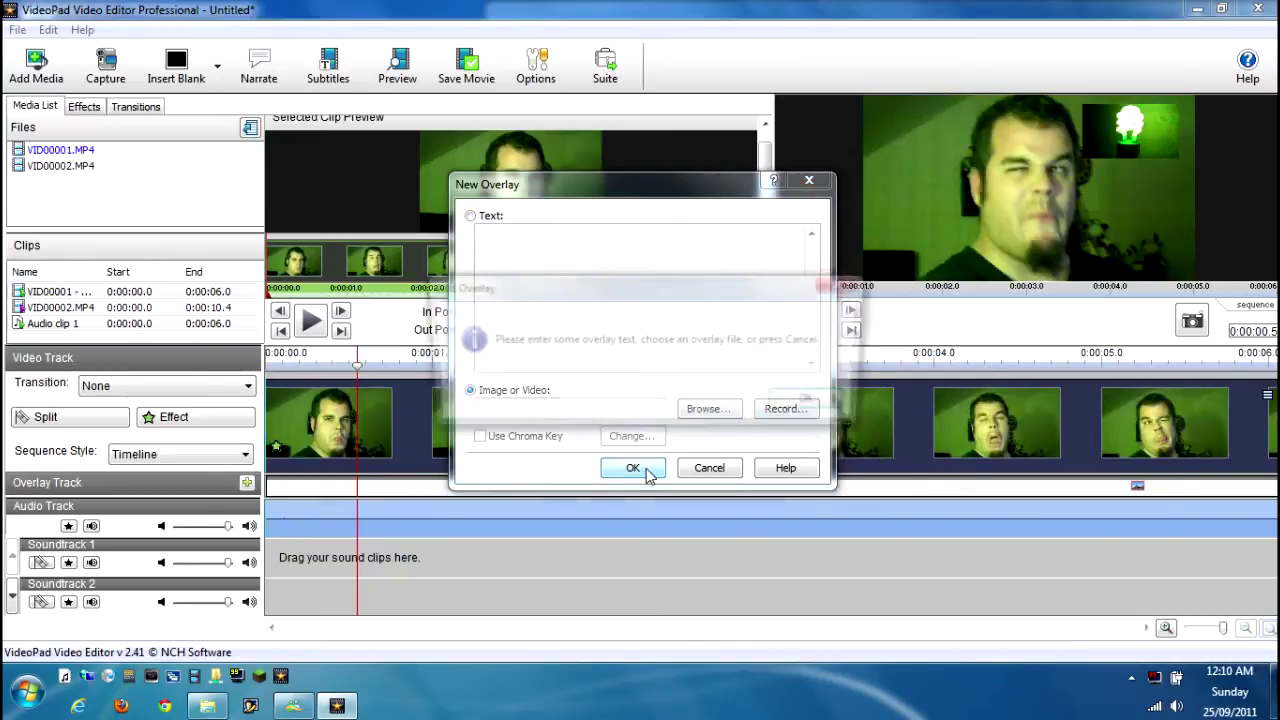
key(Return)
click(710, 409)
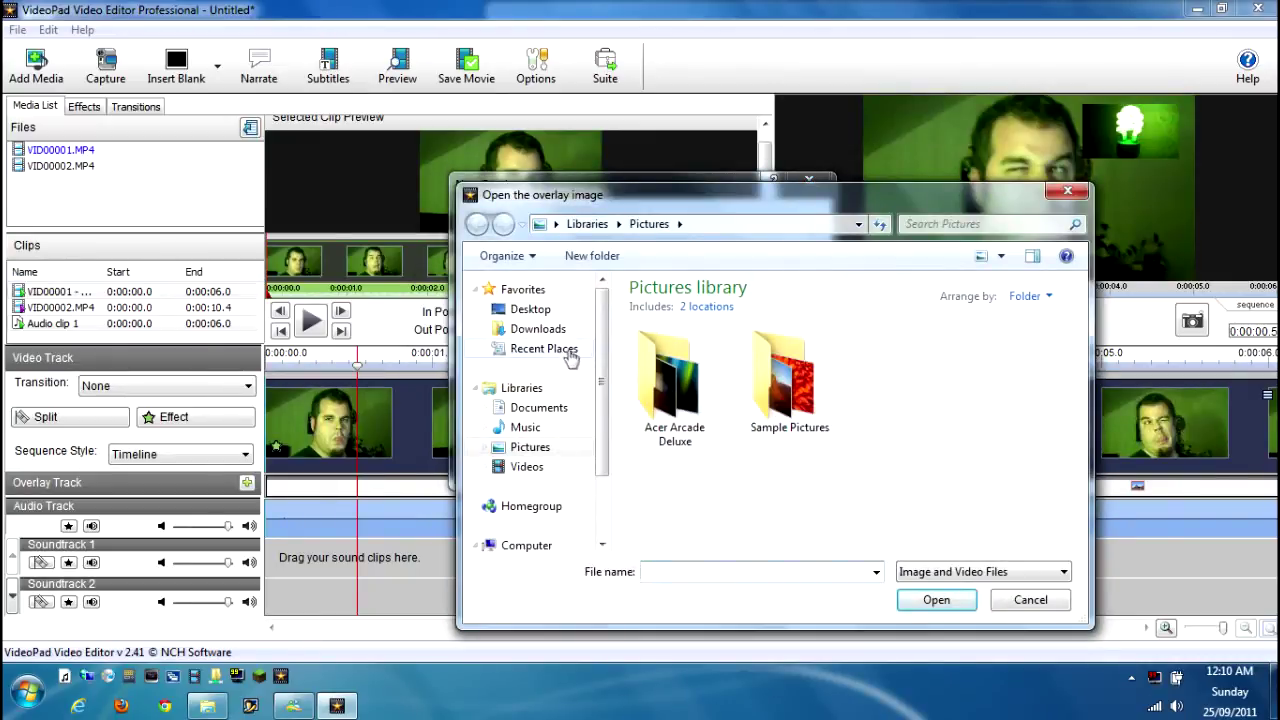
click(527, 466)
double_click(678, 458)
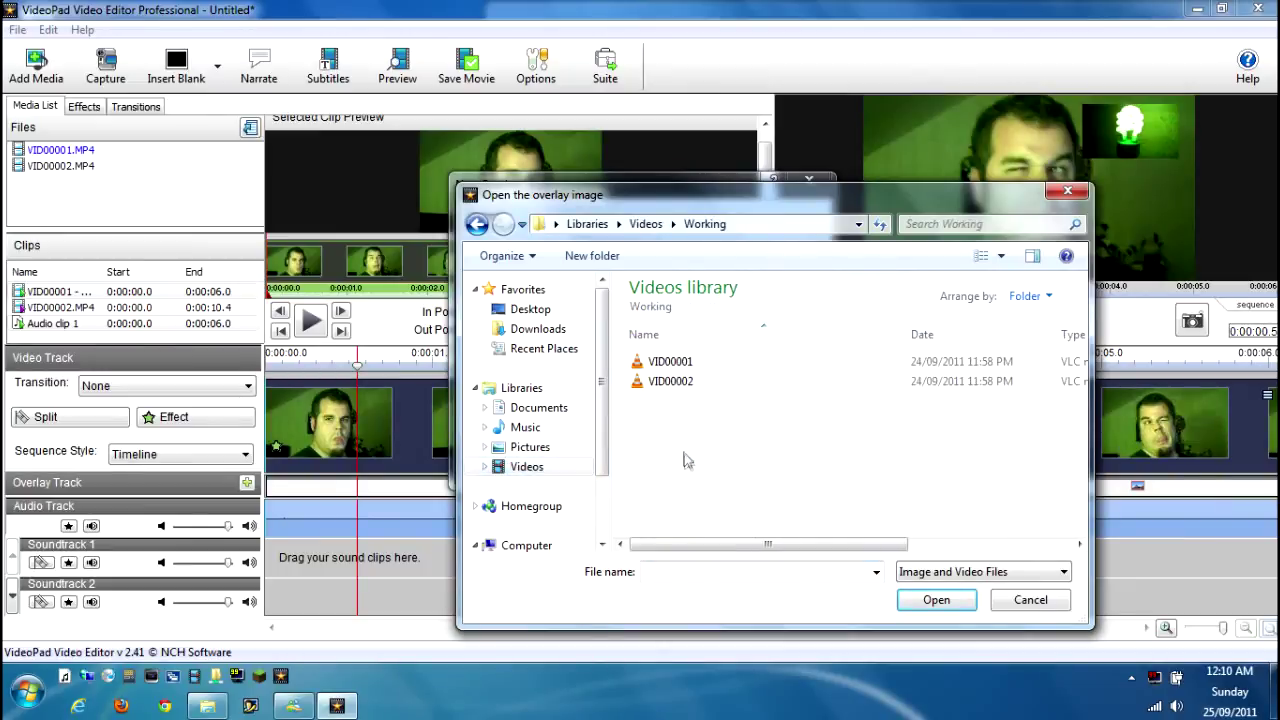
double_click(666, 386)
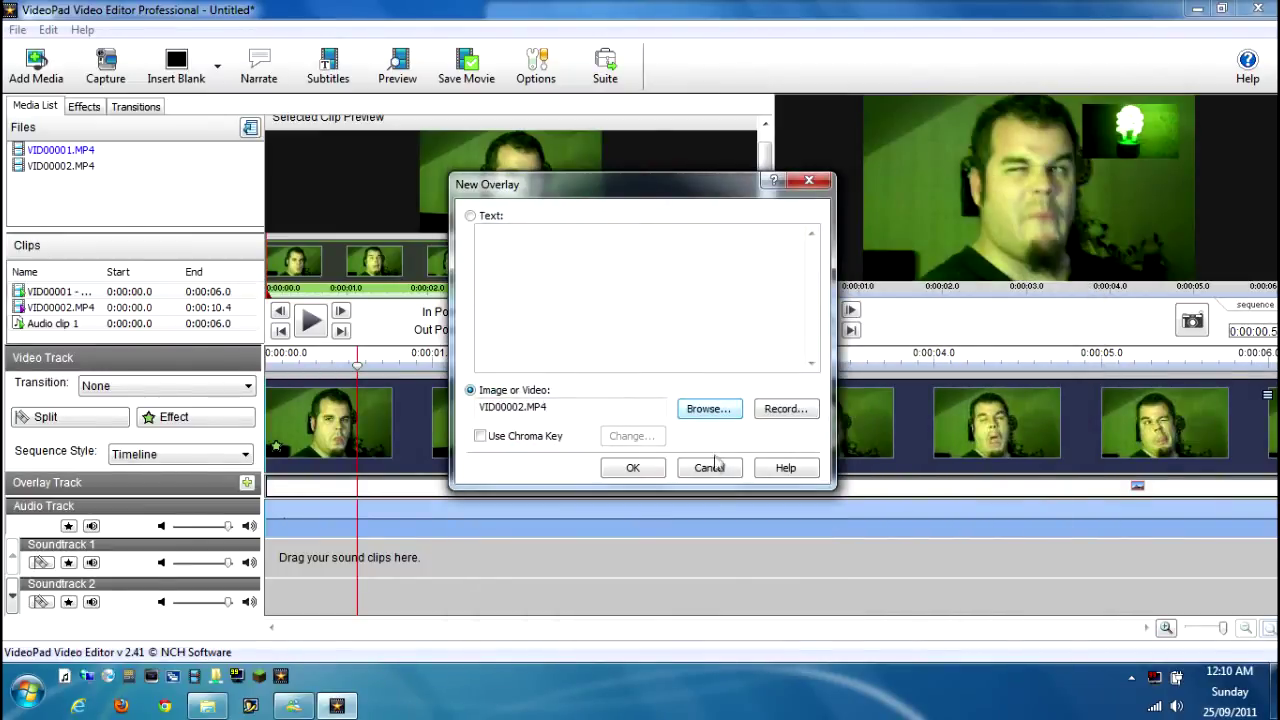
click(633, 468)
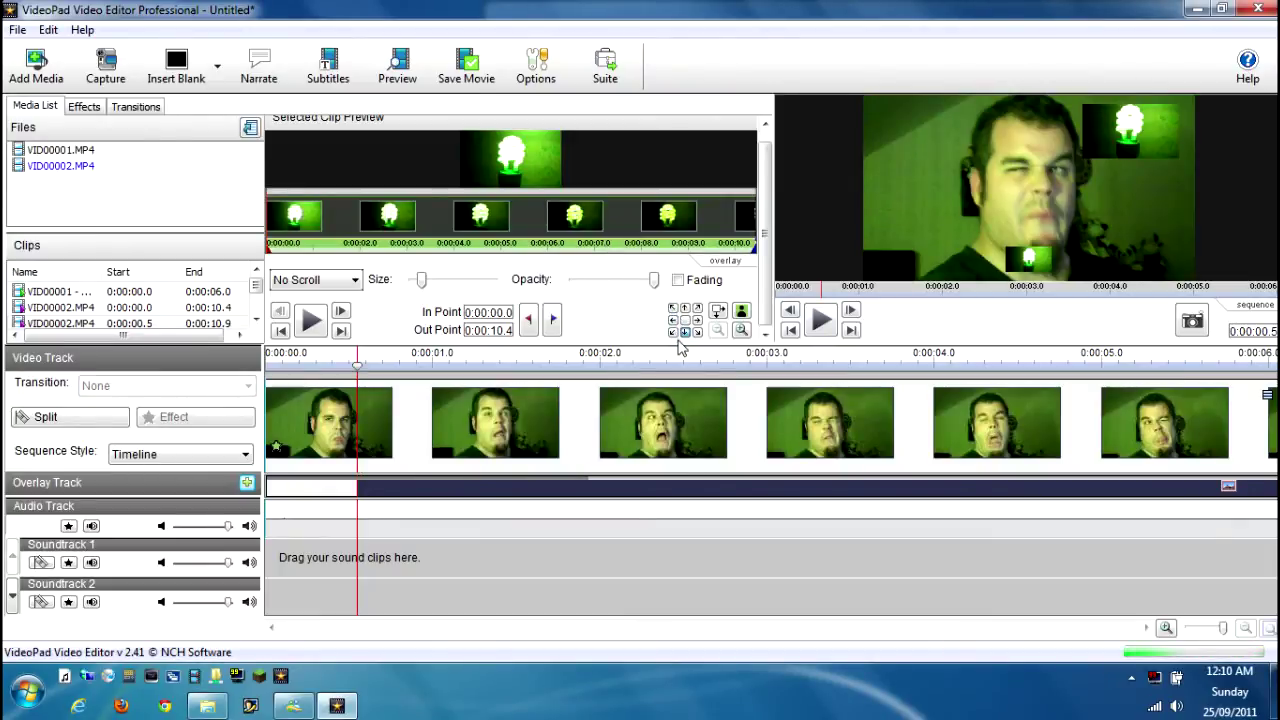
Step: Move the second lamp overlay to the top-left corner and enlarge it to match the first
click(697, 309)
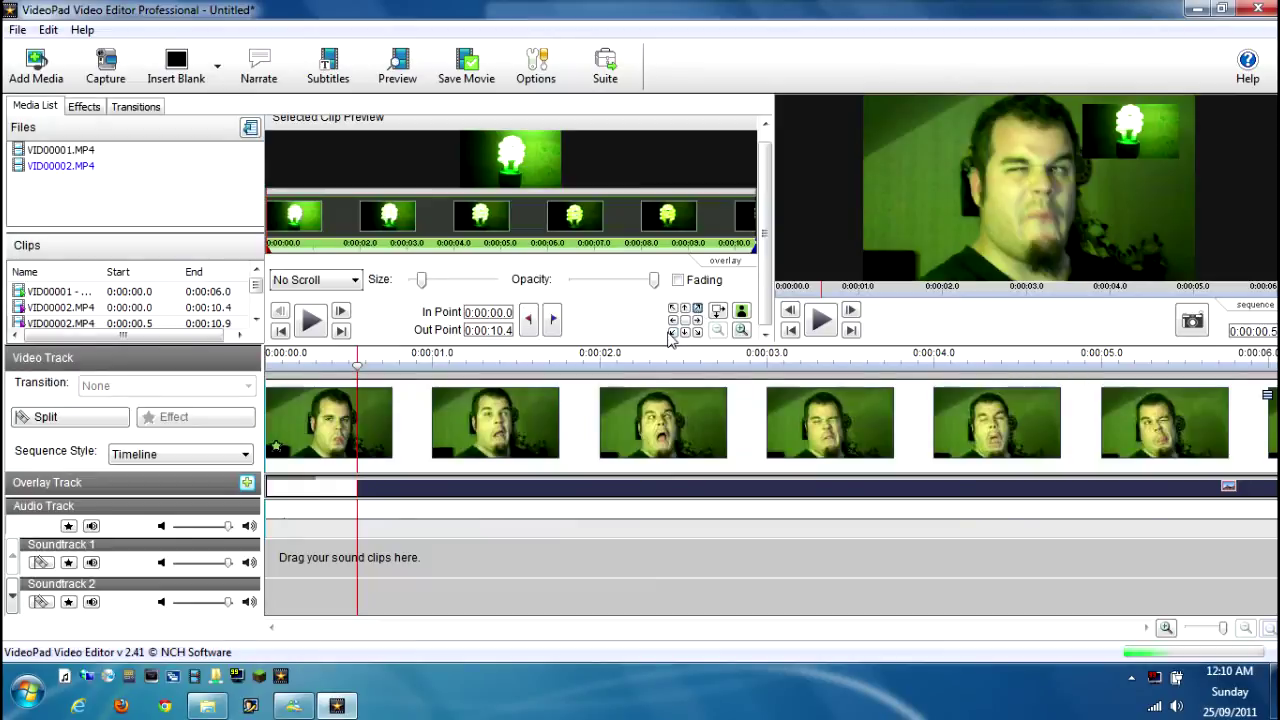
click(674, 310)
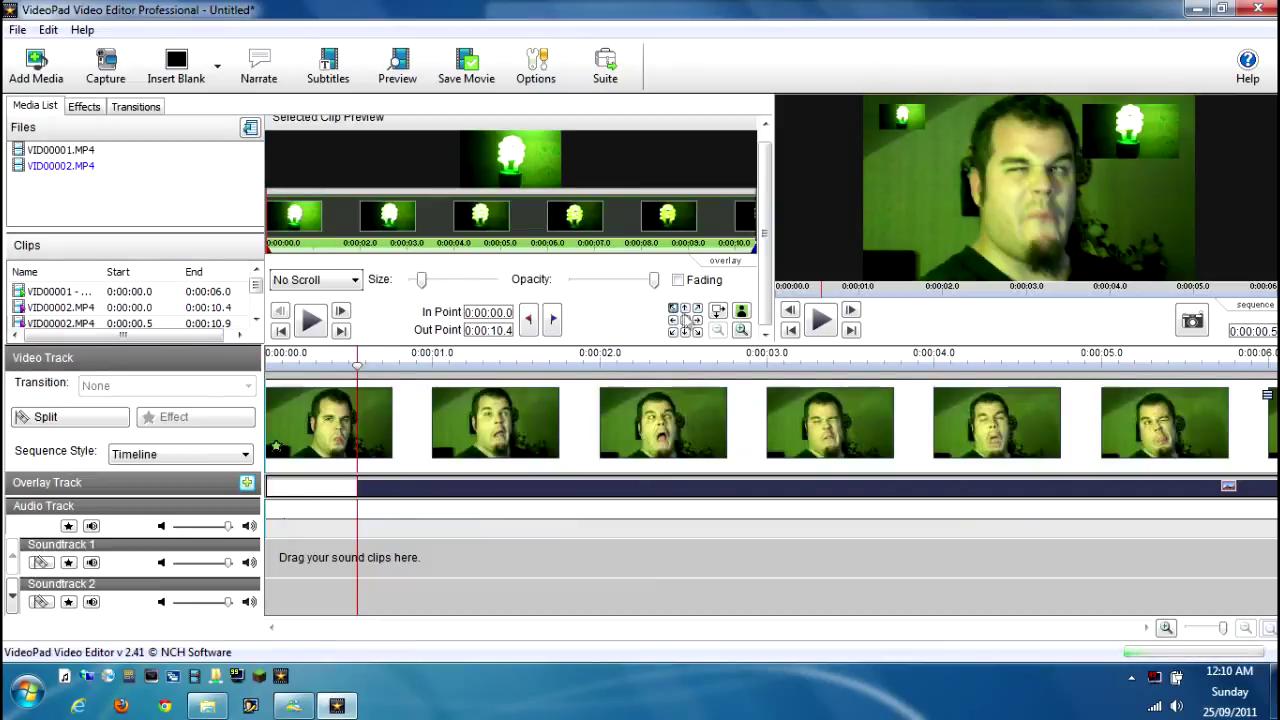
mouse_move(421, 281)
mouse_down()
mouse_move(437, 285)
mouse_move(430, 297)
mouse_up()
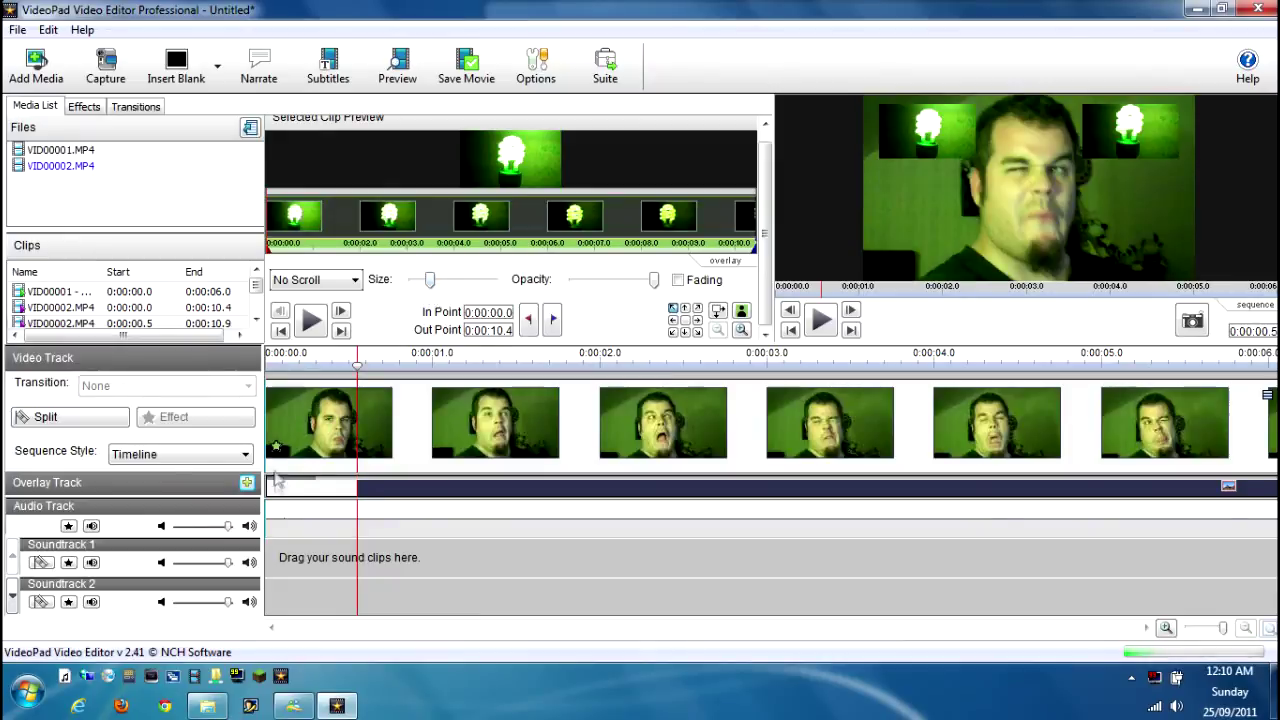
click(279, 482)
click(329, 486)
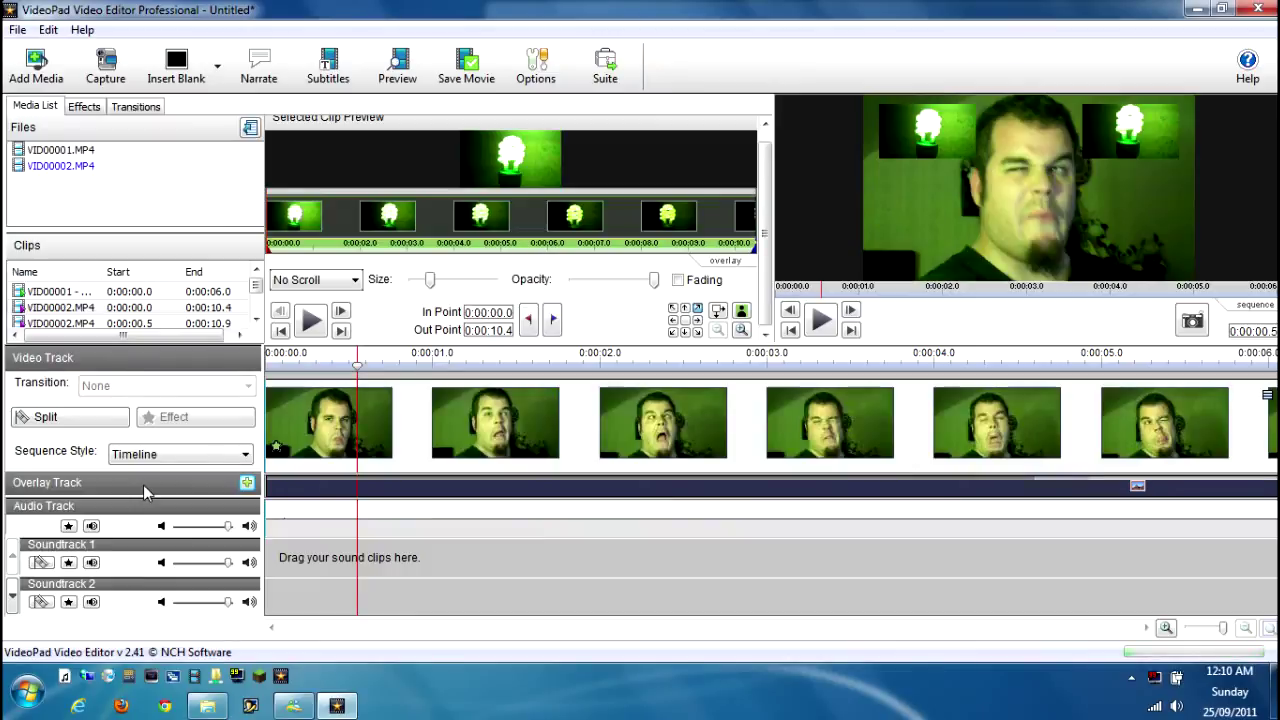
click(12, 597)
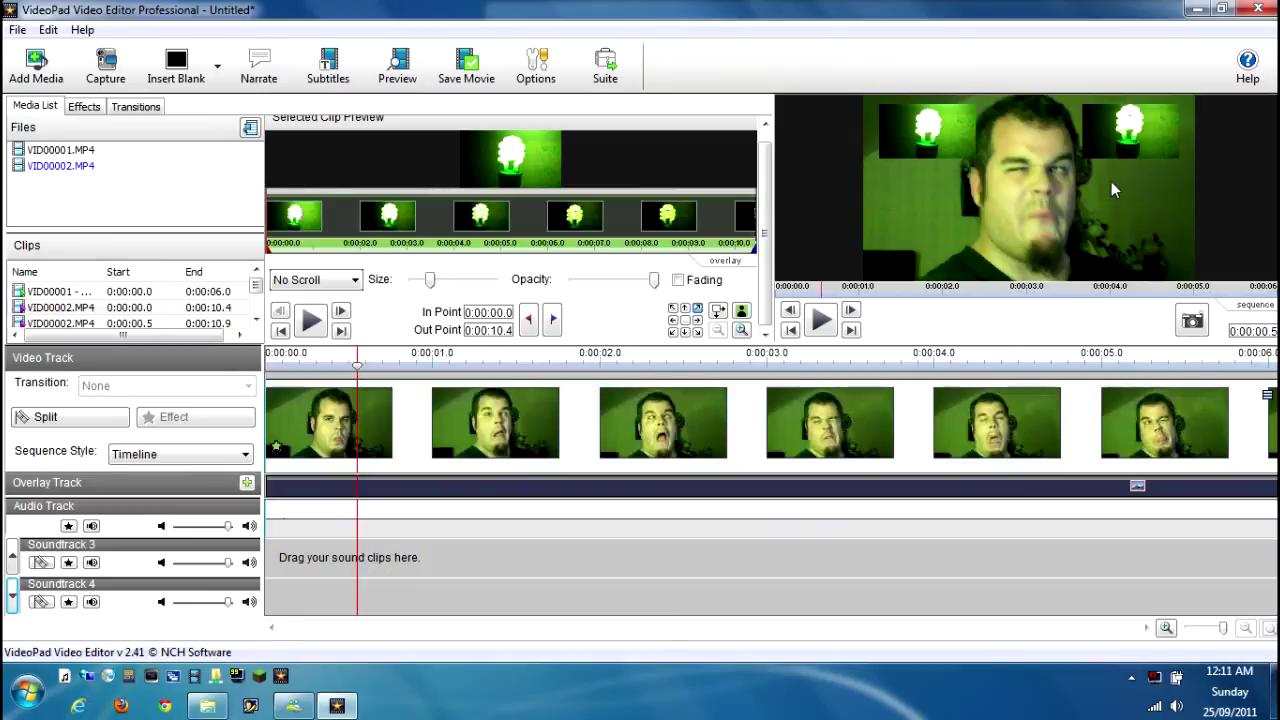
key(space)
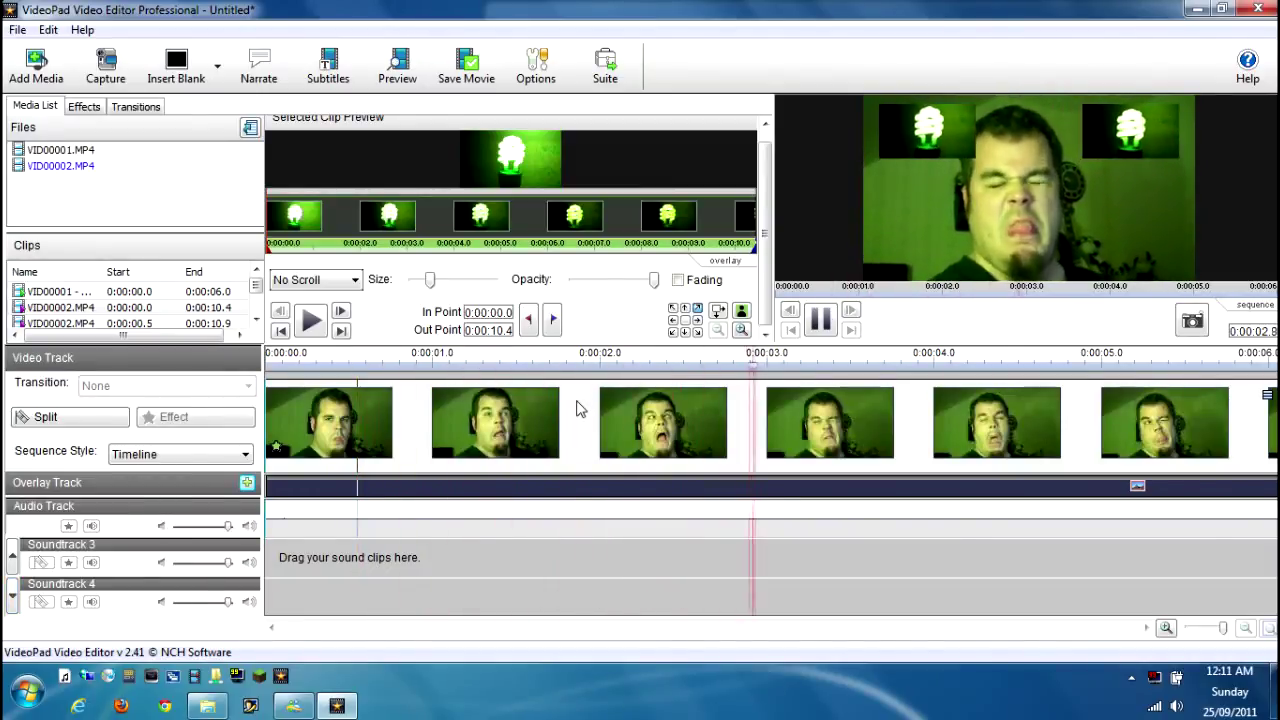
key(space)
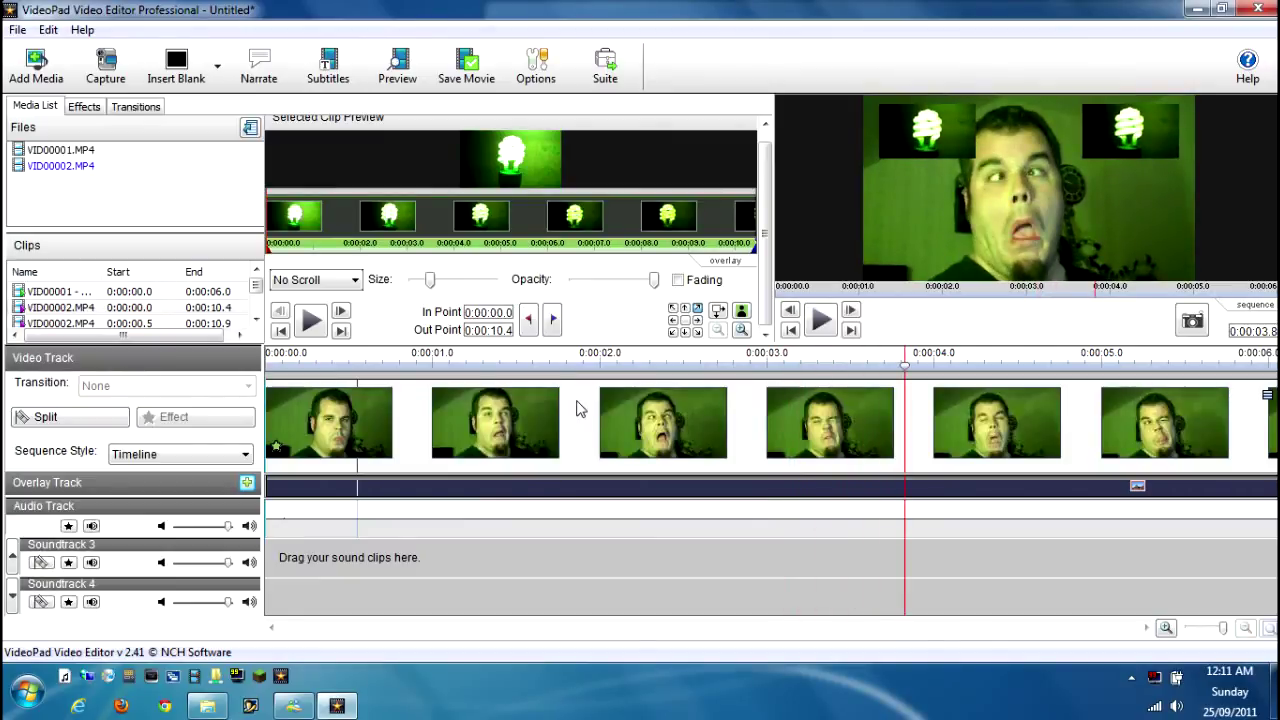